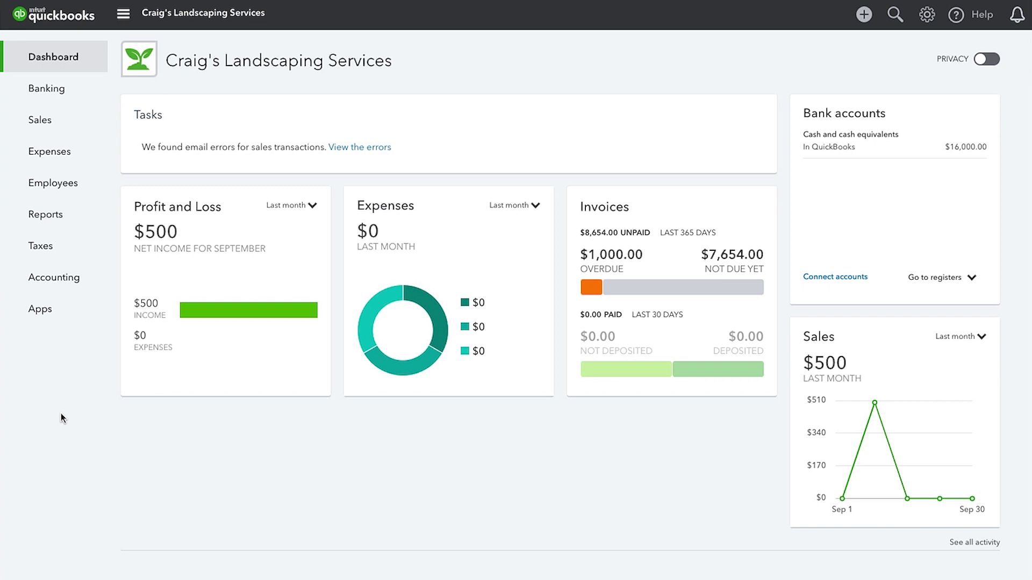
# Open the Chart of Accounts and scroll through every account, from assets down to other income
pyautogui.moveTo(62, 279)
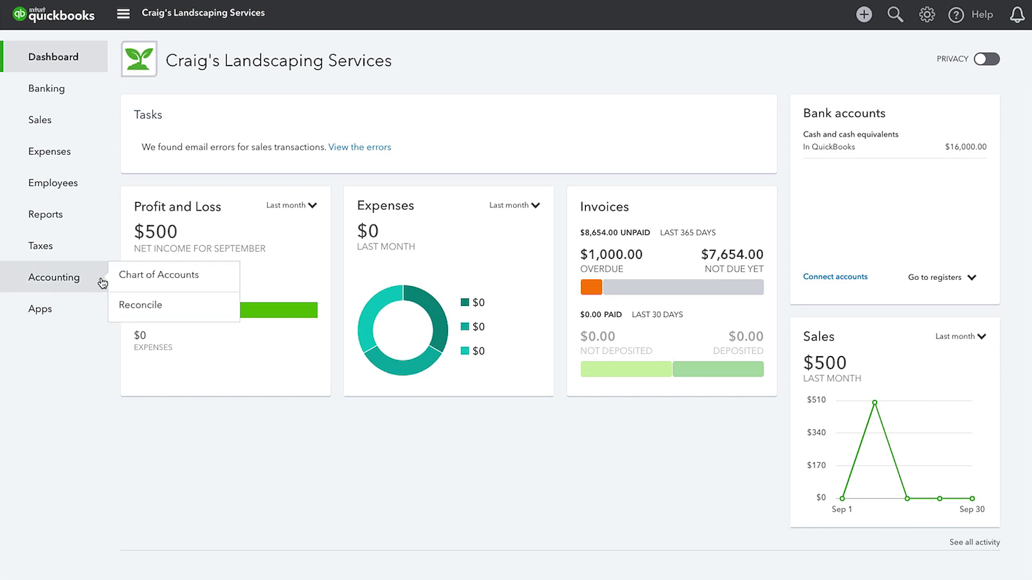
pyautogui.click(164, 276)
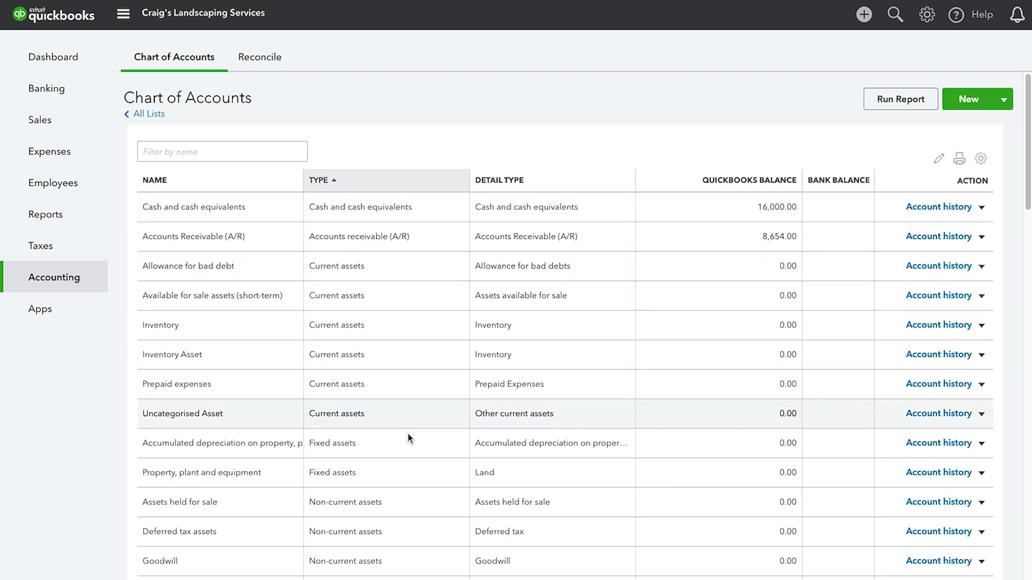
pyautogui.scroll(-1, 420, 482)
pyautogui.scroll(-5, 421, 478)
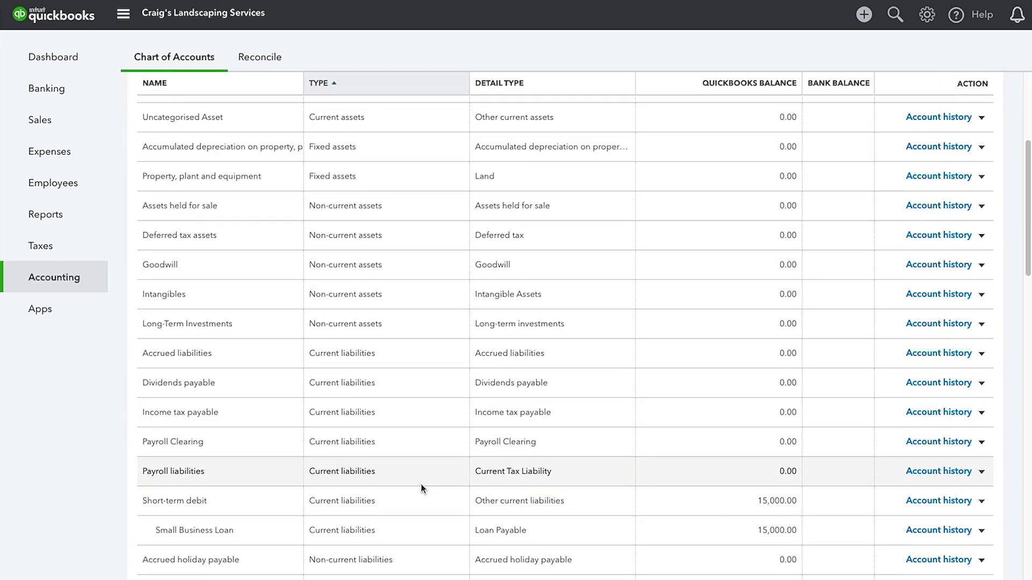
pyautogui.scroll(-5, 421, 487)
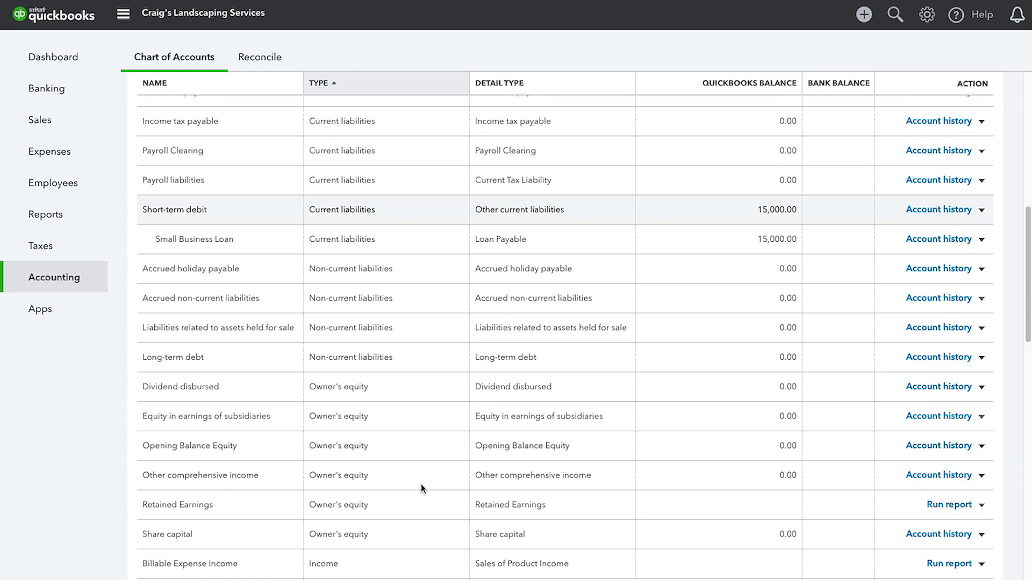
pyautogui.scroll(-7, 421, 488)
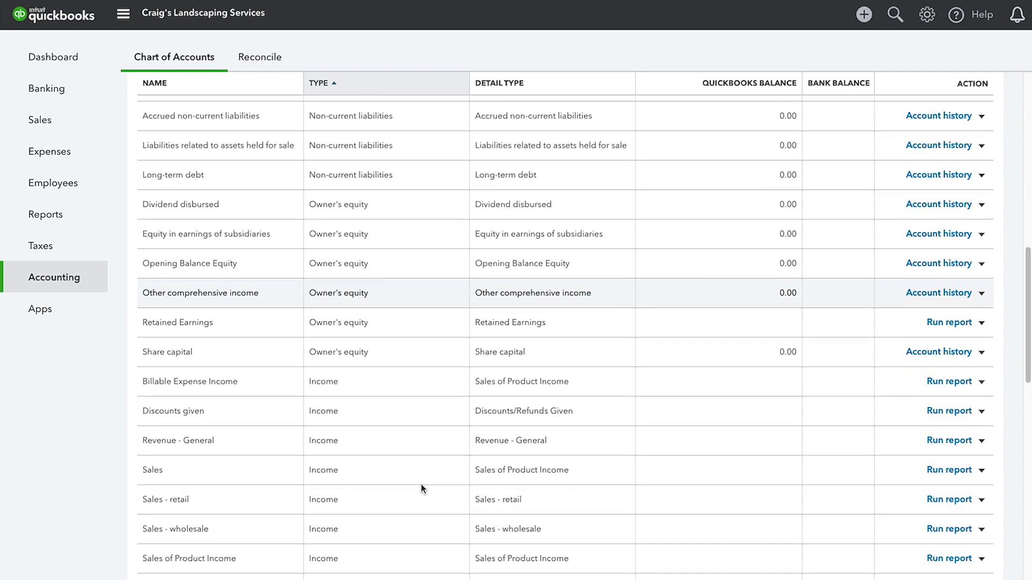
pyautogui.scroll(-4, 421, 488)
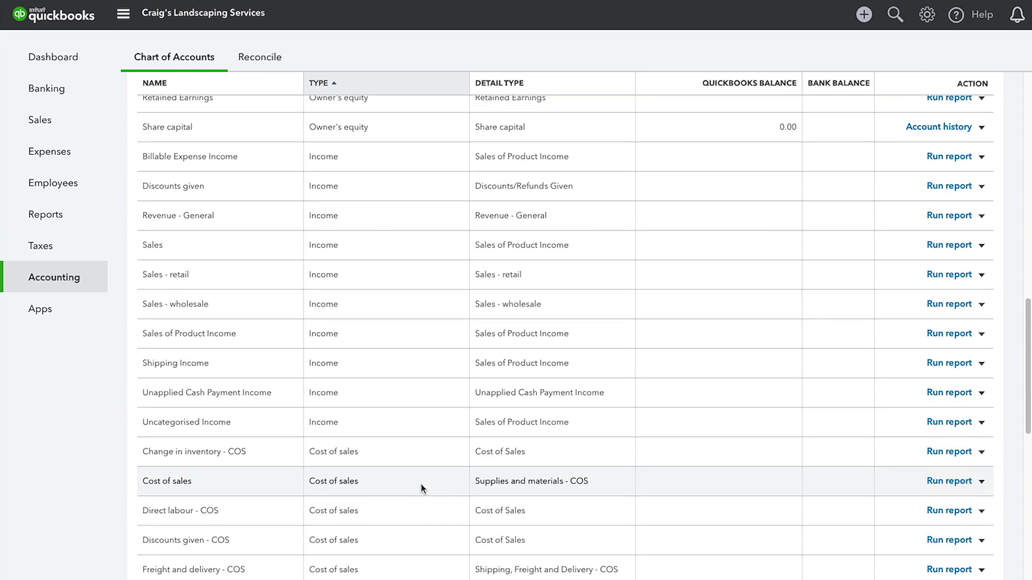
pyautogui.scroll(-3, 422, 488)
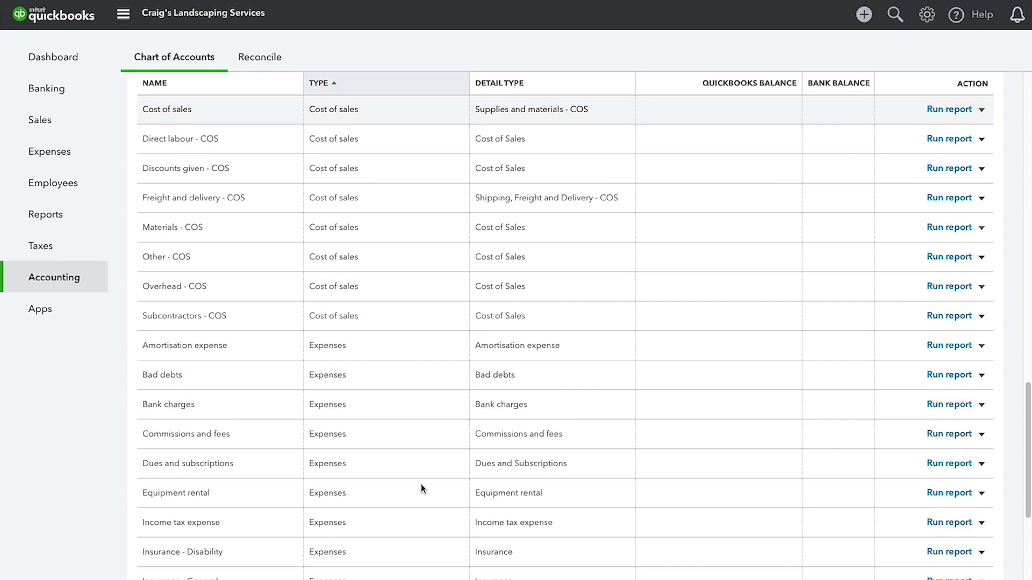
pyautogui.scroll(-13, 421, 484)
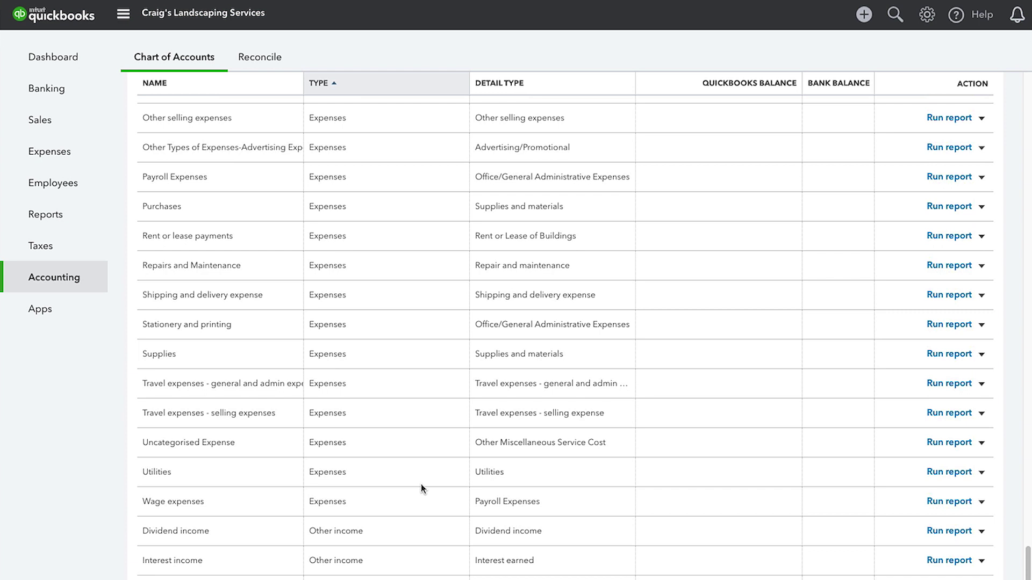
pyautogui.scroll(18, 420, 483)
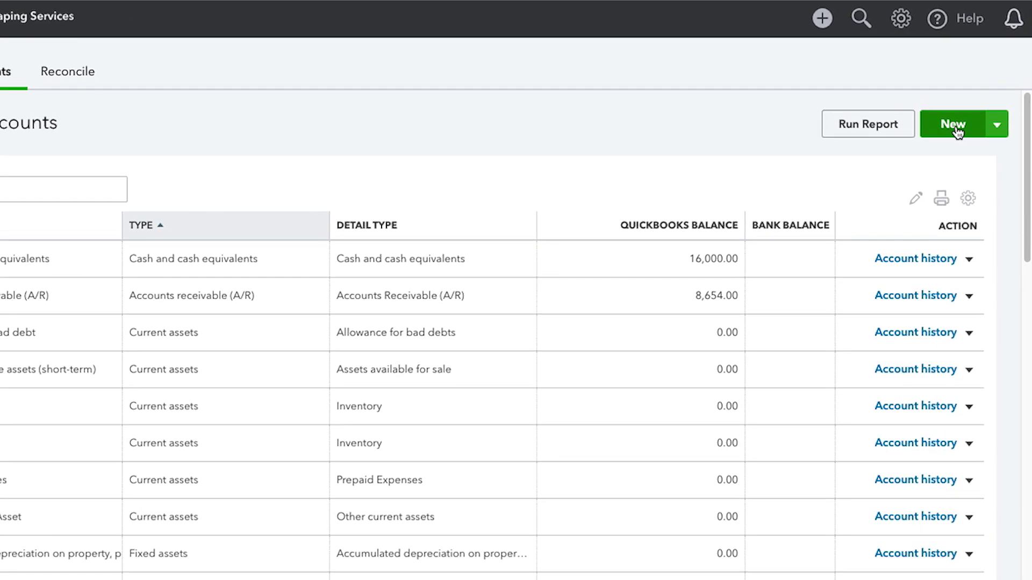
# Start a new Cash and cash equivalents account with detail type Savings
pyautogui.click(957, 131)
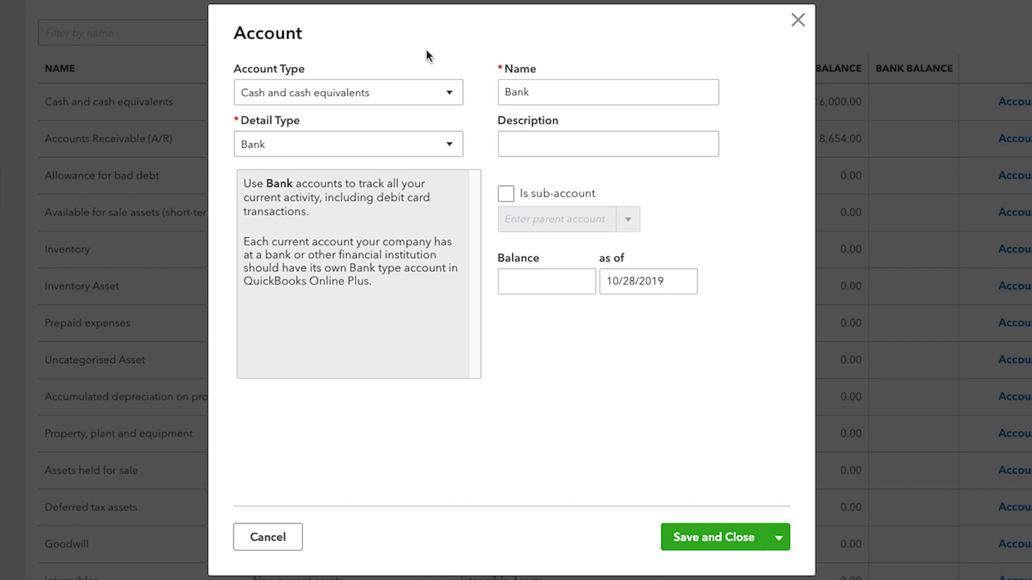
pyautogui.click(449, 98)
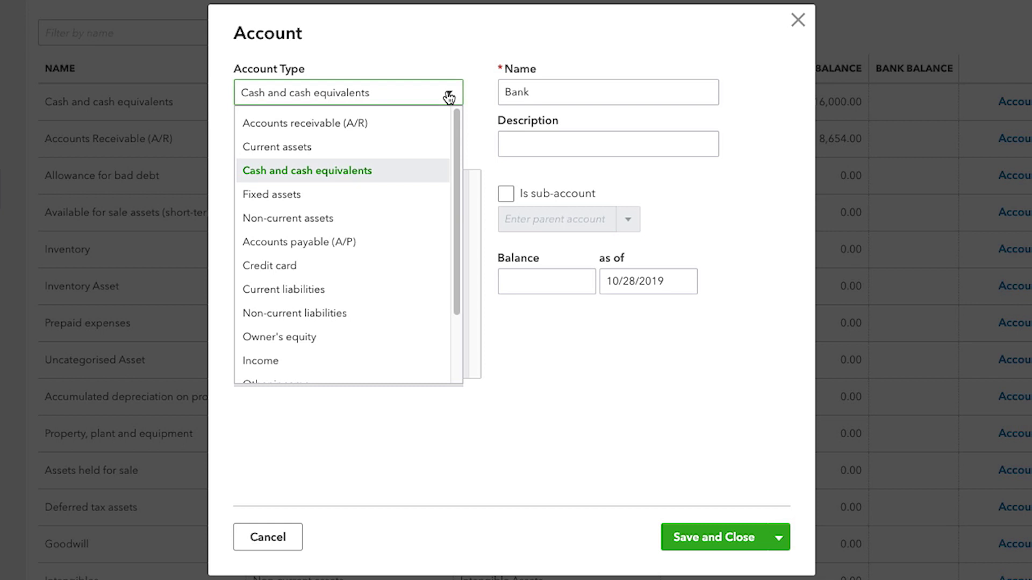
pyautogui.click(449, 98)
pyautogui.click(453, 144)
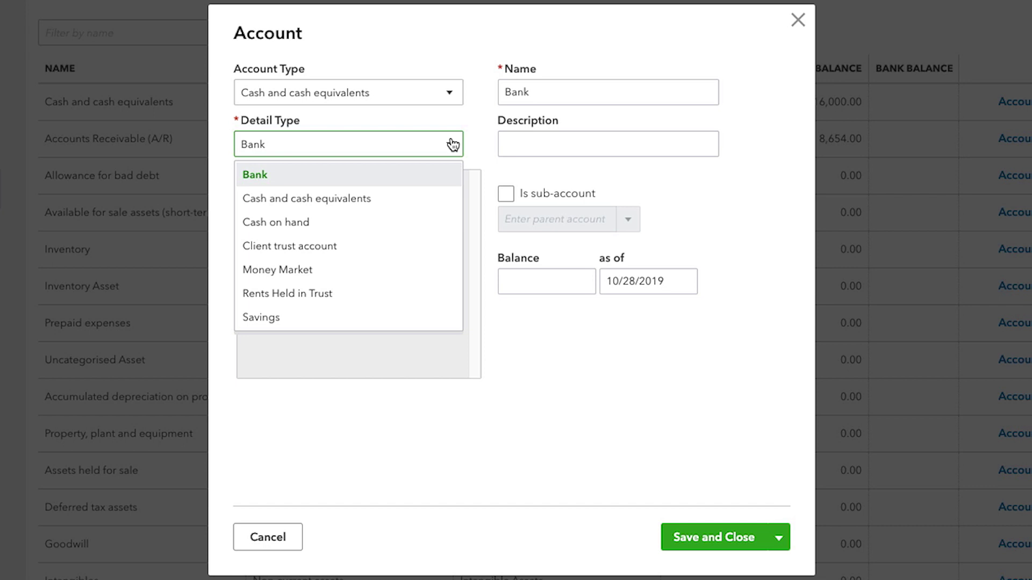
pyautogui.click(452, 144)
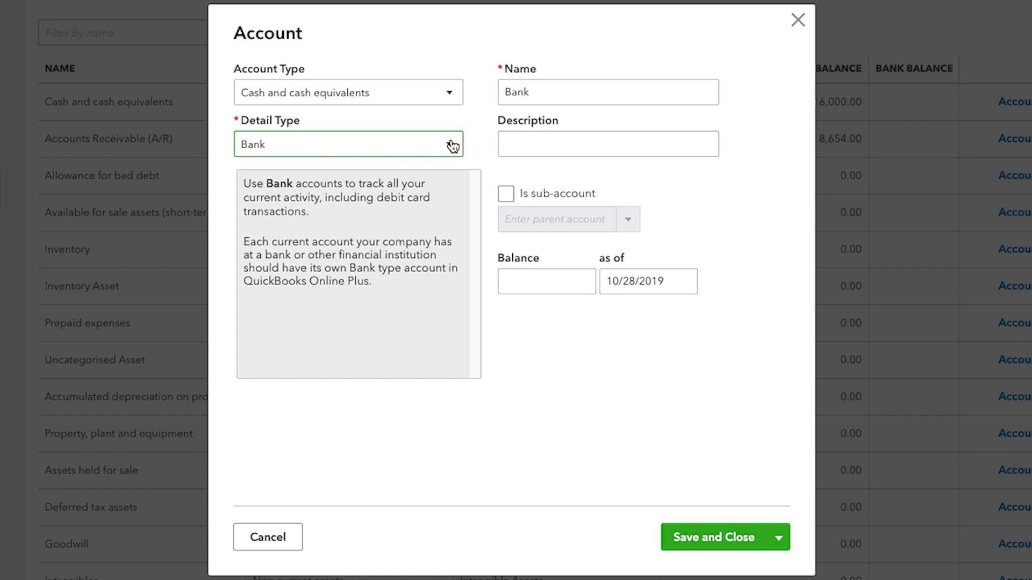
pyautogui.click(454, 145)
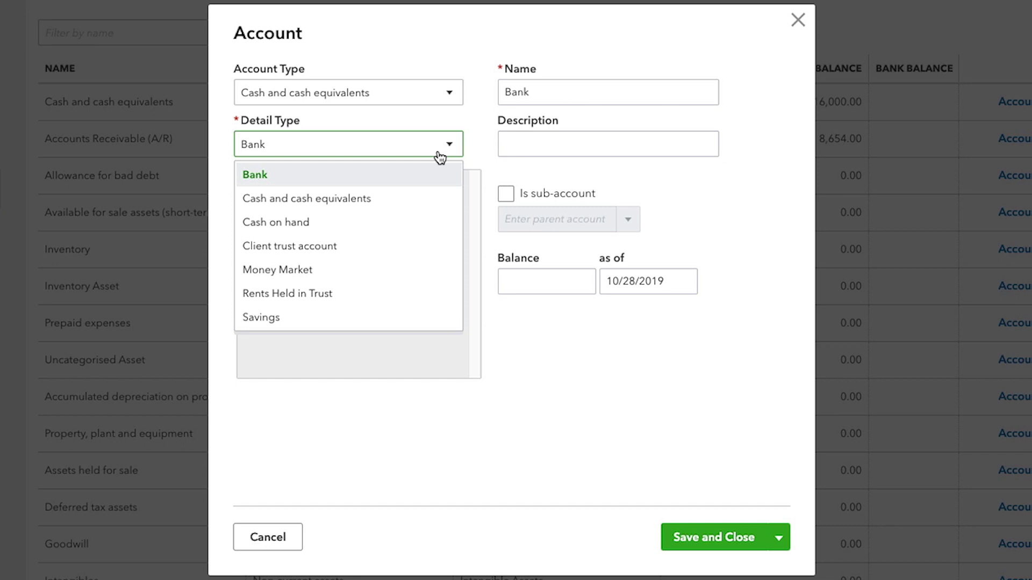
pyautogui.click(348, 318)
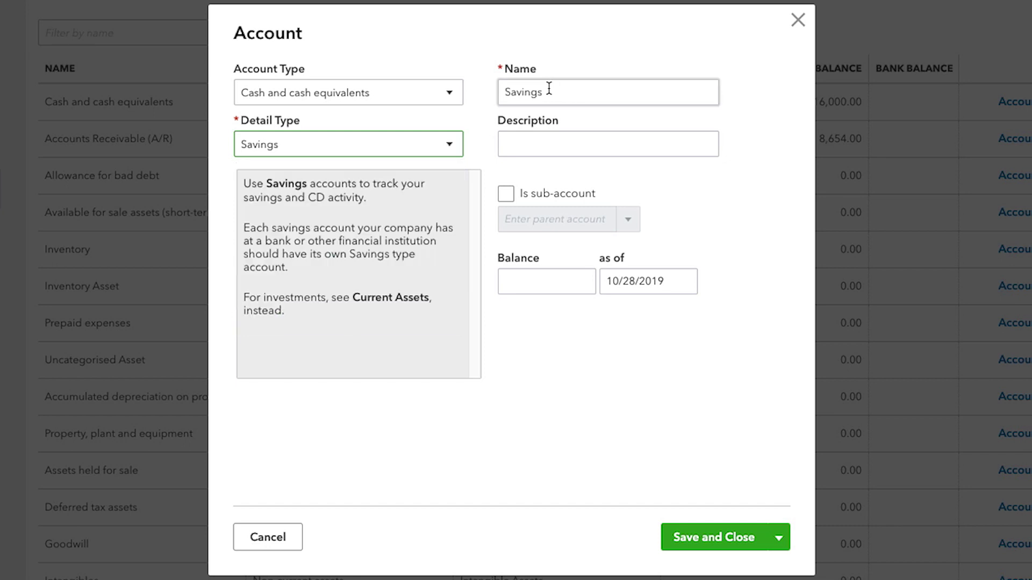
# Name the account 'Business Savings' with the description 'Savings detail'
pyautogui.doubleClick(513, 93)
pyautogui.press('BackSpace')
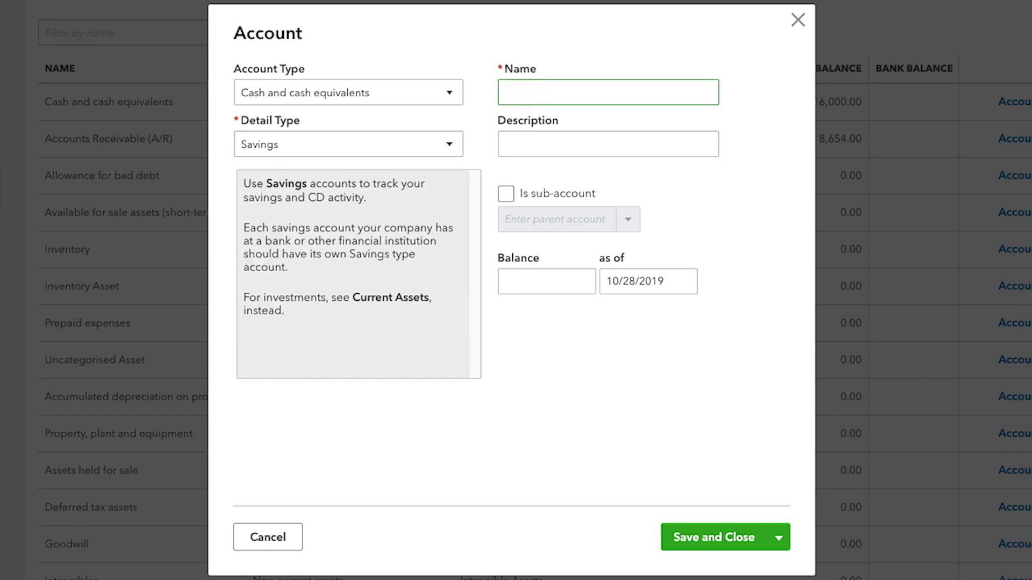
pyautogui.write('Business Savings')
pyautogui.press('Tab')
pyautogui.write('Savings')
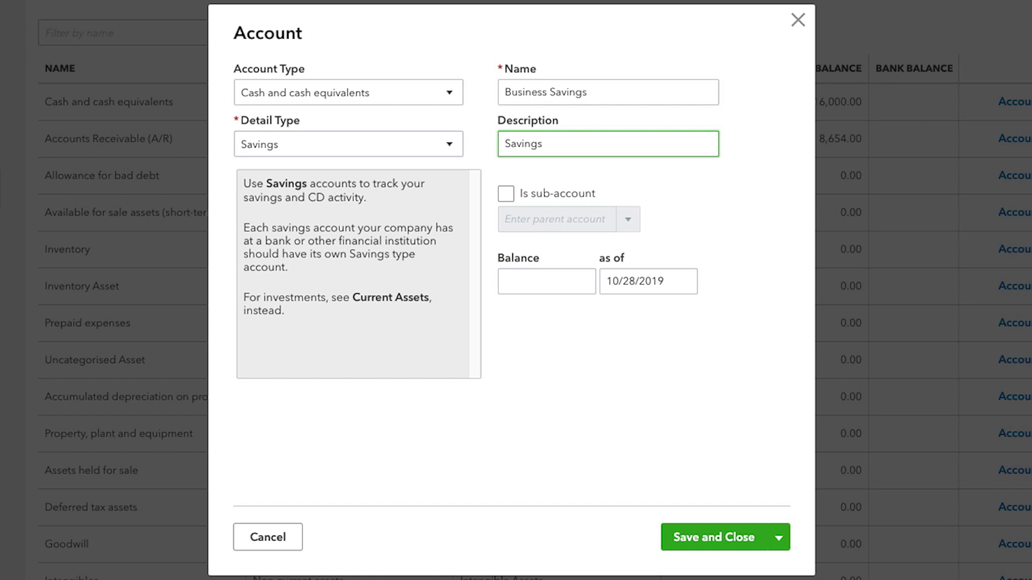
pyautogui.write(' detail')
# Make it a sub-account of Cash and cash equivalents with balance 45342 as of 10/28/2019
pyautogui.click(511, 192)
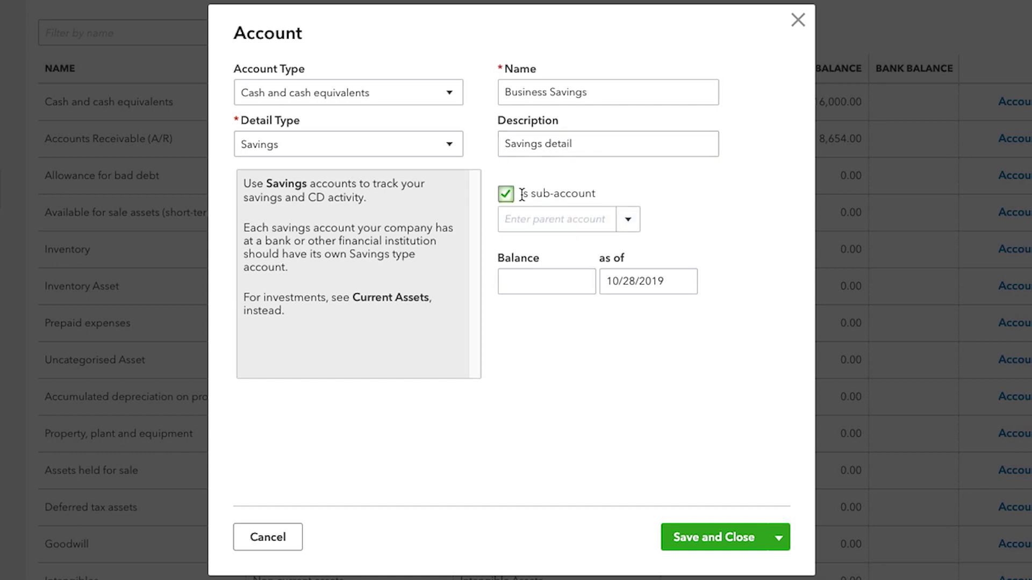
pyautogui.click(626, 225)
pyautogui.click(558, 248)
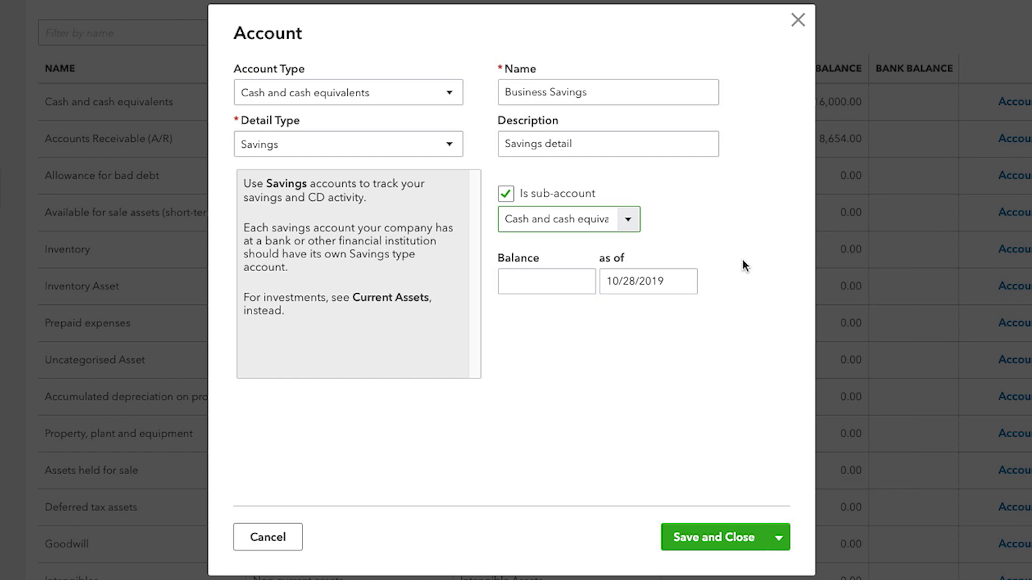
pyautogui.click(567, 275)
pyautogui.write('45')
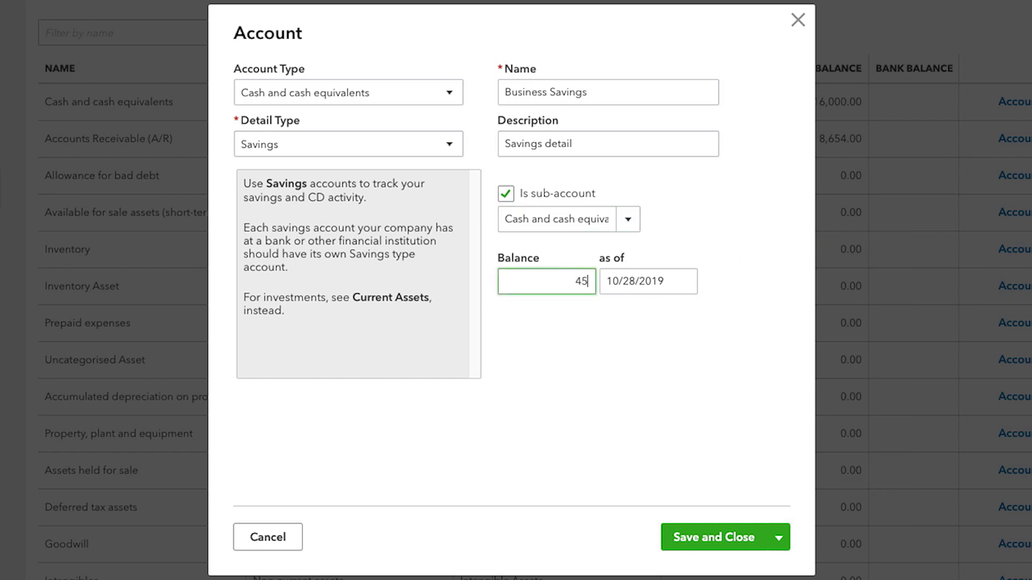
pyautogui.write('342')
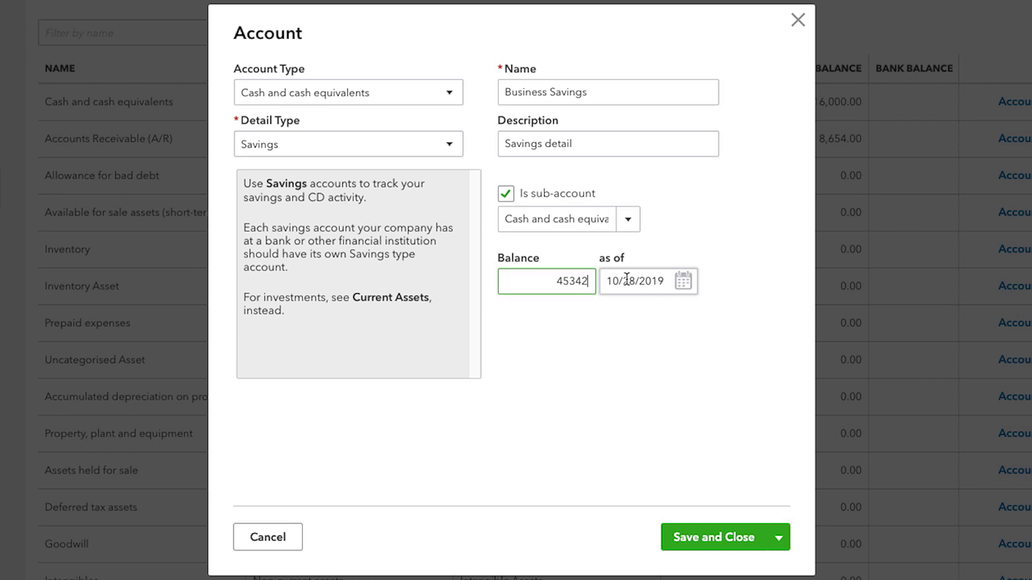
pyautogui.click(683, 281)
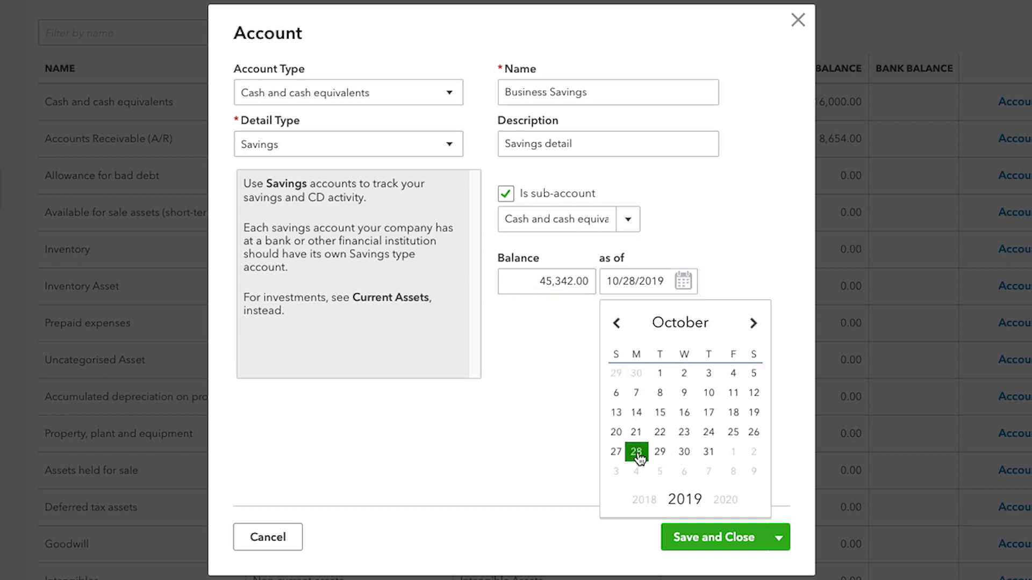
pyautogui.click(636, 452)
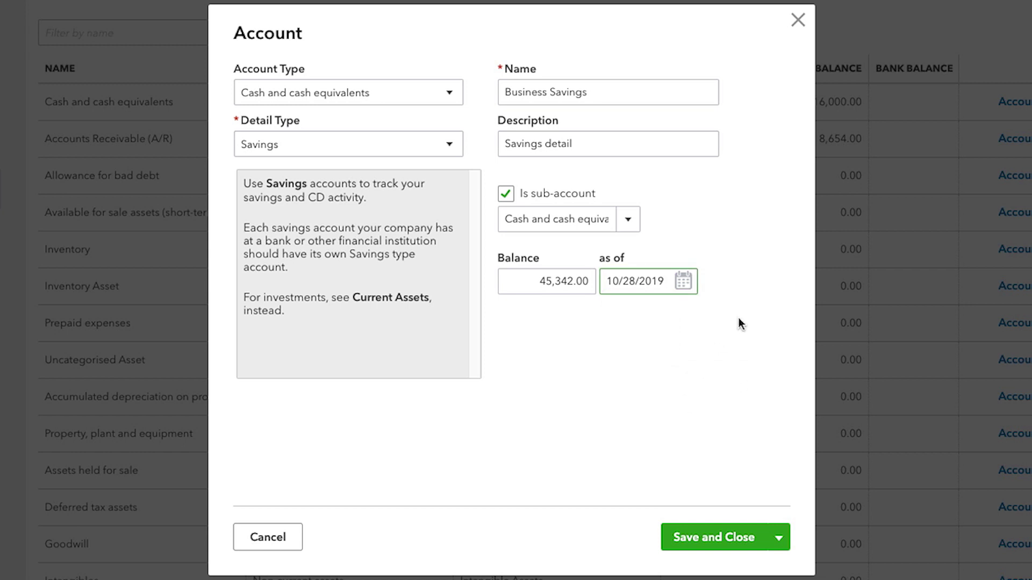
# Save the Business Savings account and return to the Chart of Accounts
pyautogui.click(729, 537)
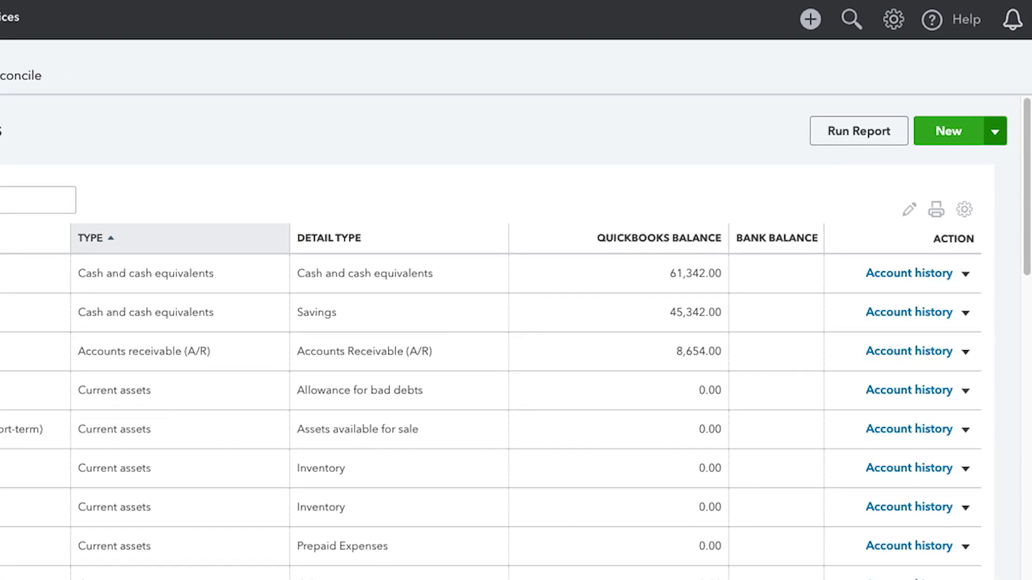
# Start a new bank deposit into Cash and cash equivalents
pyautogui.click(808, 19)
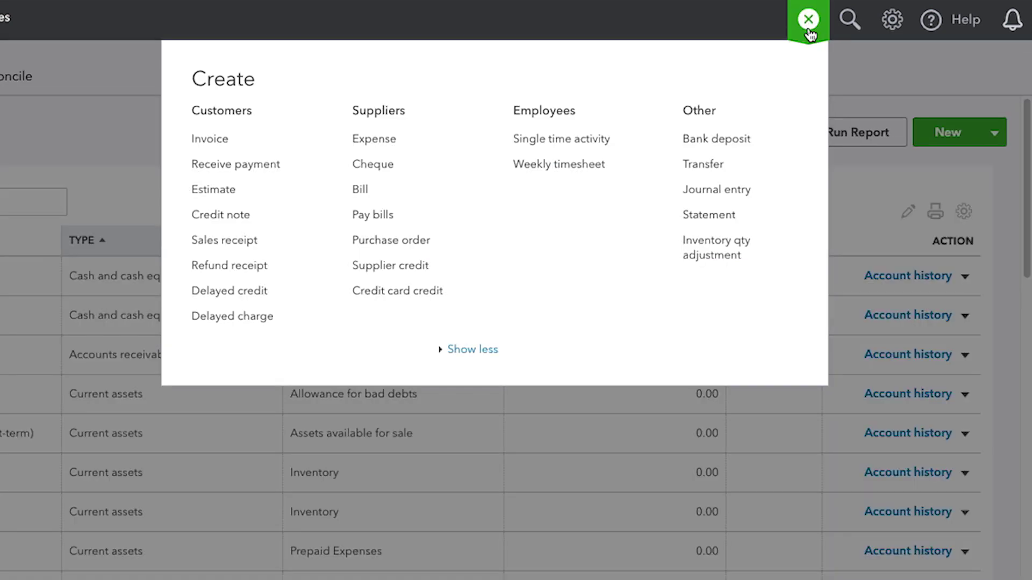
pyautogui.click(734, 143)
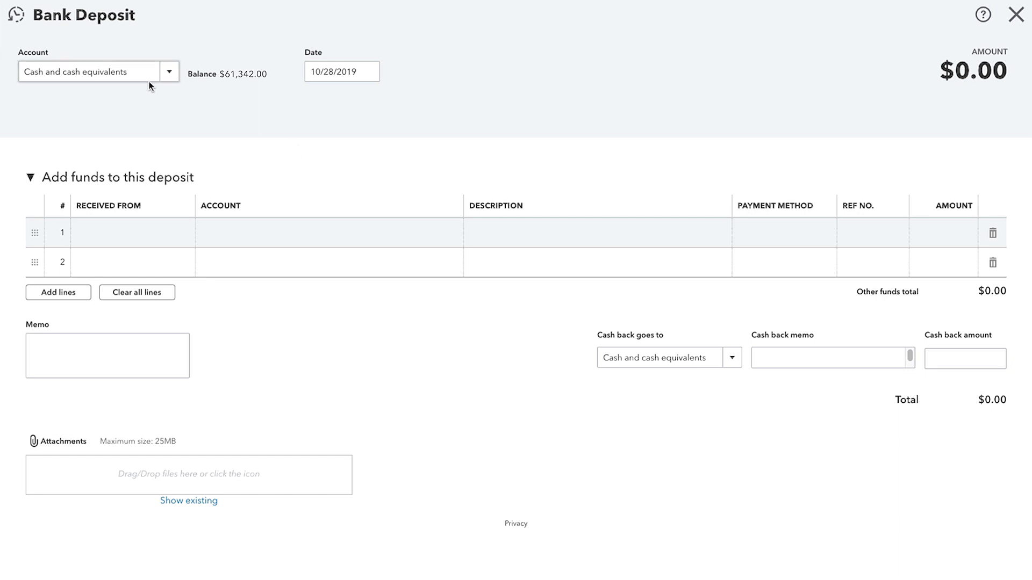
pyautogui.click(169, 75)
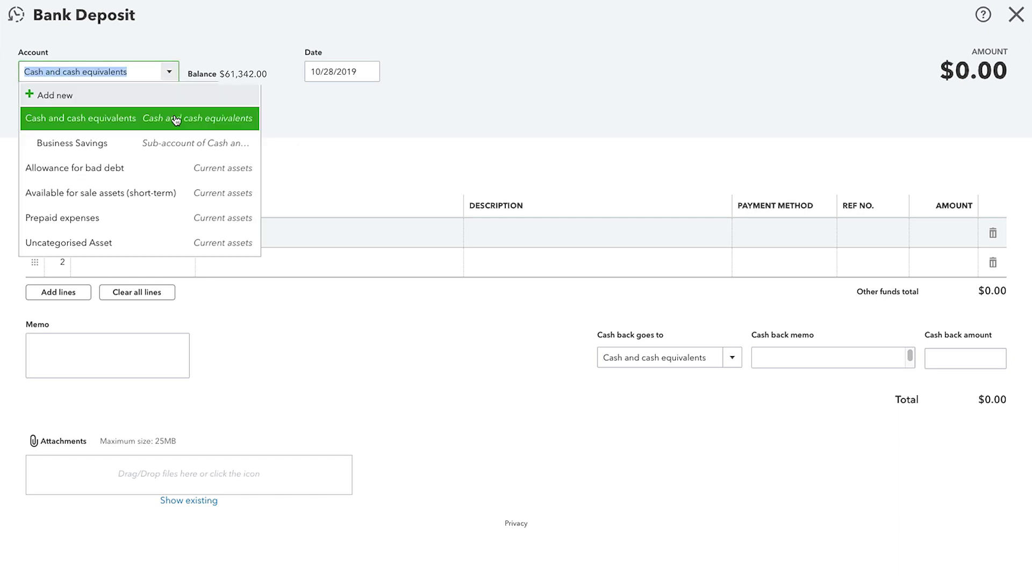
pyautogui.click(173, 117)
# On line 1, record funds received from Bank Inc, posted to Small Business Loan
pyautogui.click(164, 234)
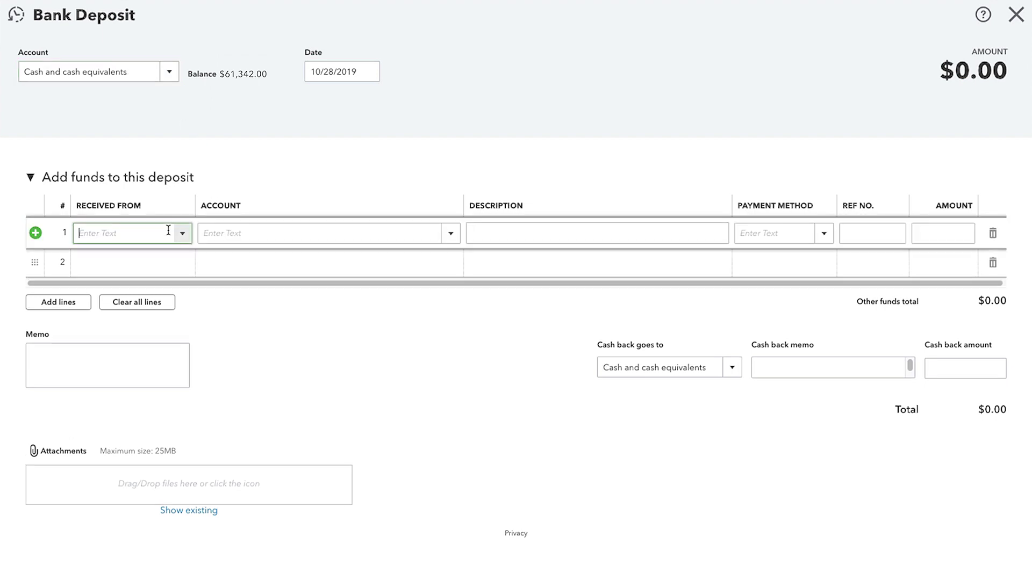
pyautogui.click(184, 235)
pyautogui.moveTo(224, 263); pyautogui.dragTo(224, 450)
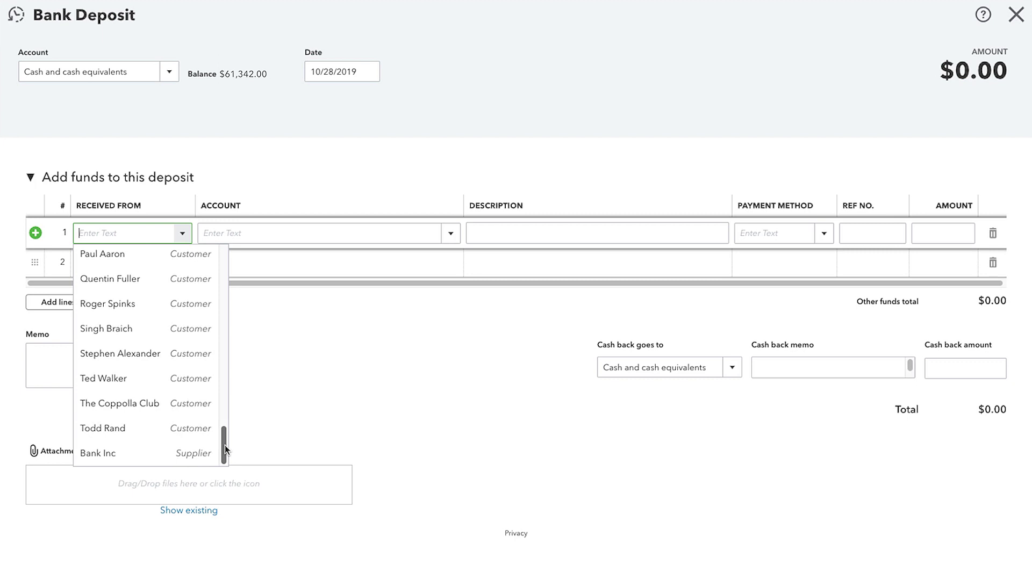
pyautogui.click(110, 452)
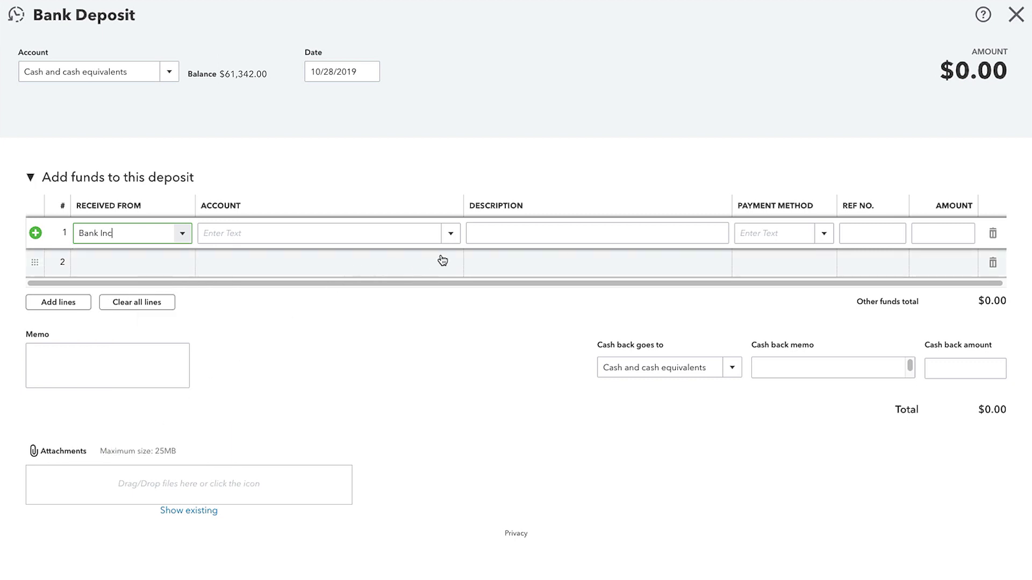
pyautogui.click(450, 235)
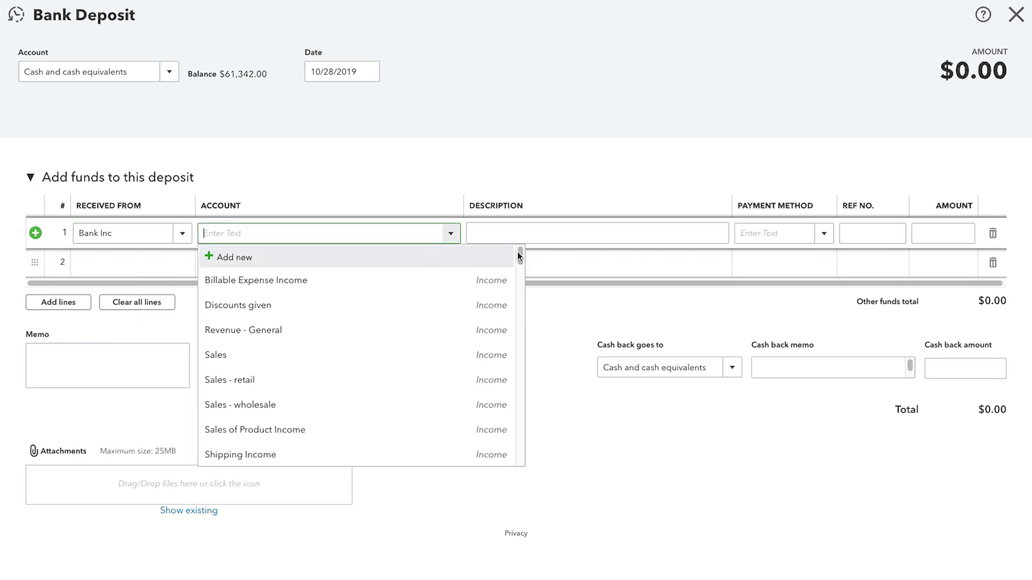
pyautogui.moveTo(520, 255); pyautogui.dragTo(520, 259)
pyautogui.moveTo(520, 278); pyautogui.dragTo(520, 346)
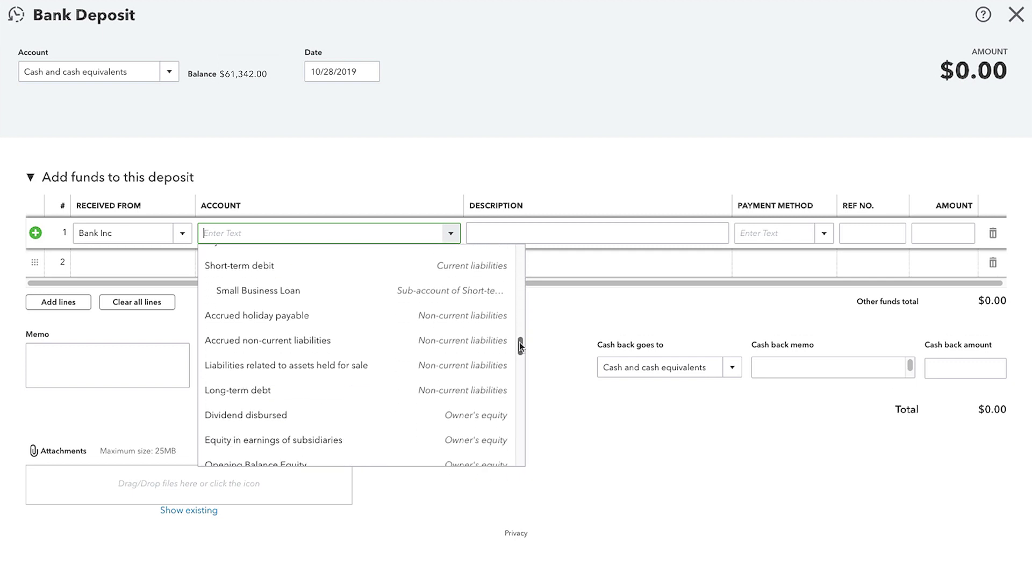
pyautogui.click(279, 293)
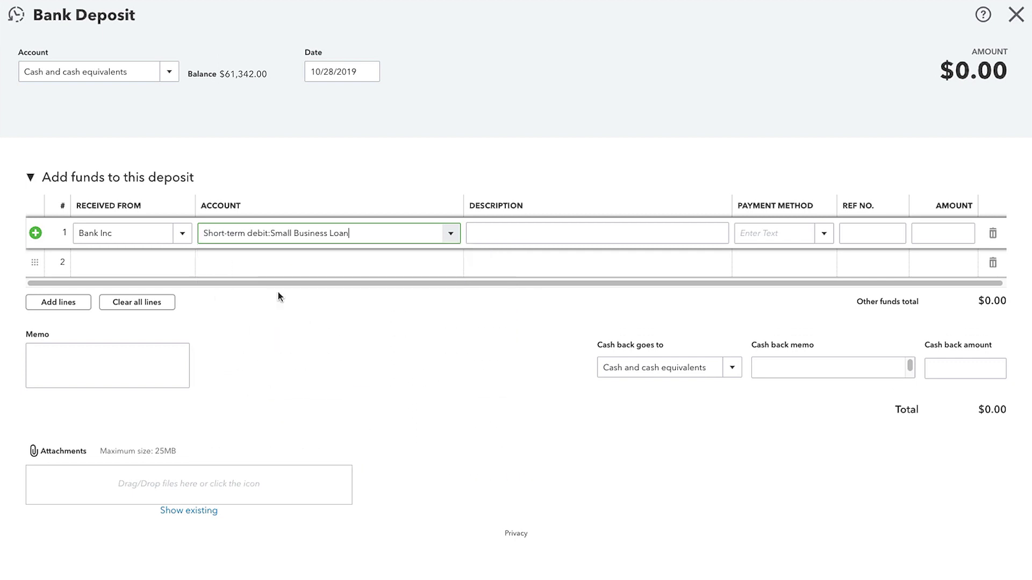
# Give line 1 description 'Loan 123 Main St', payment method Cash, Ref No. 123-45678, amount 15,000
pyautogui.click(496, 230)
pyautogui.write('Loan')
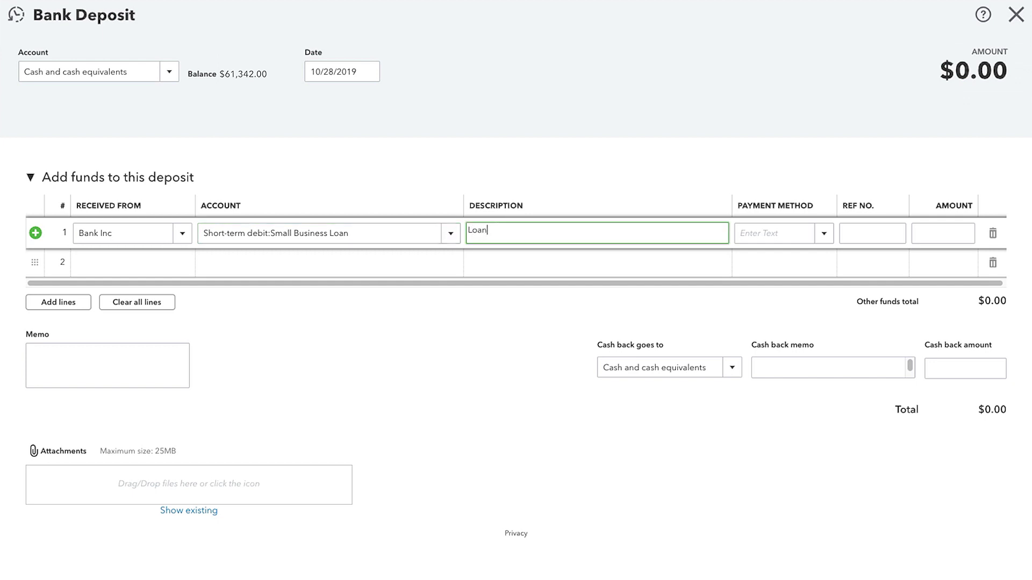
pyautogui.write(' 123 Main St')
pyautogui.click(823, 233)
pyautogui.click(777, 279)
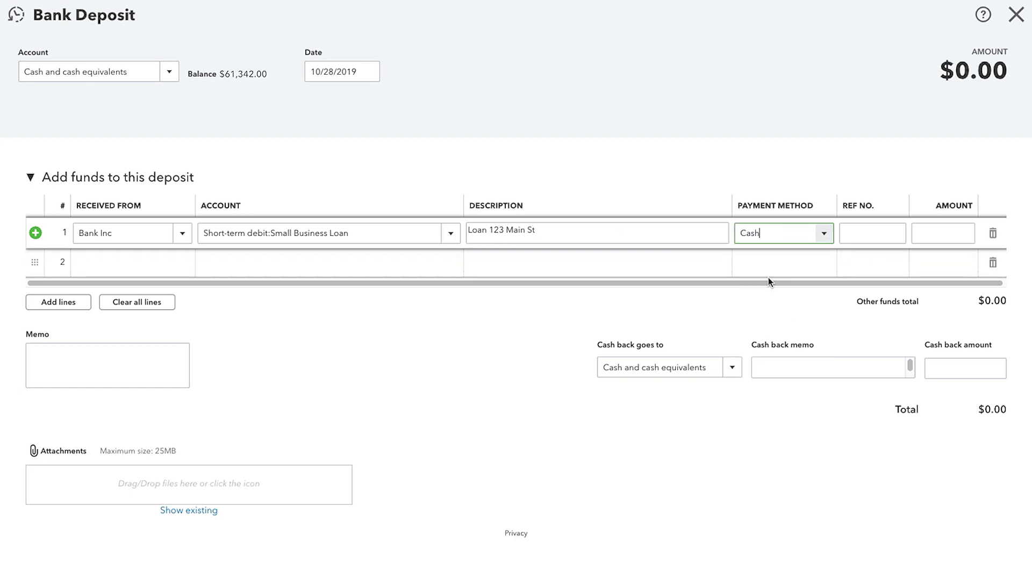
pyautogui.click(871, 235)
pyautogui.write('123-45678')
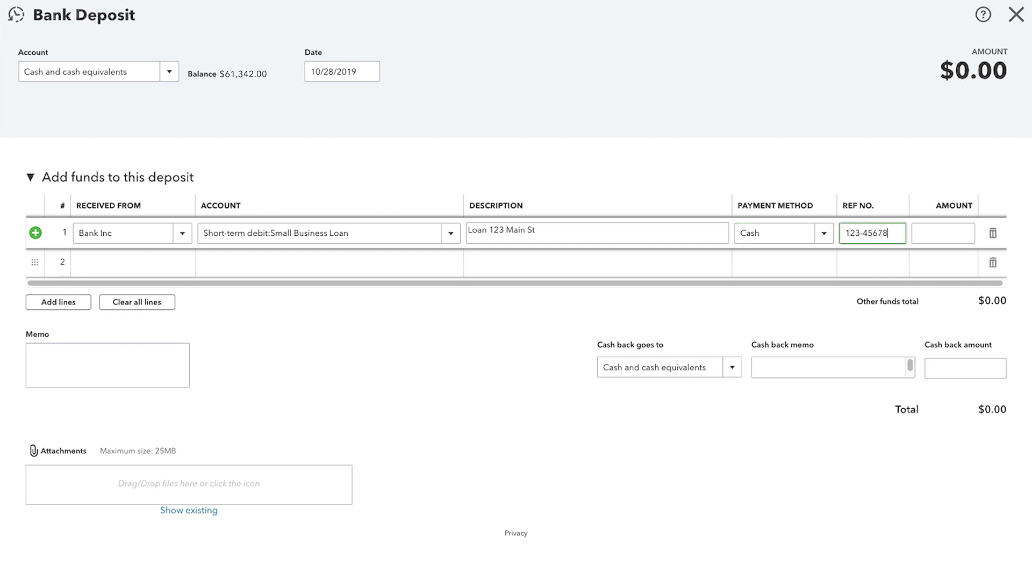
pyautogui.click(937, 228)
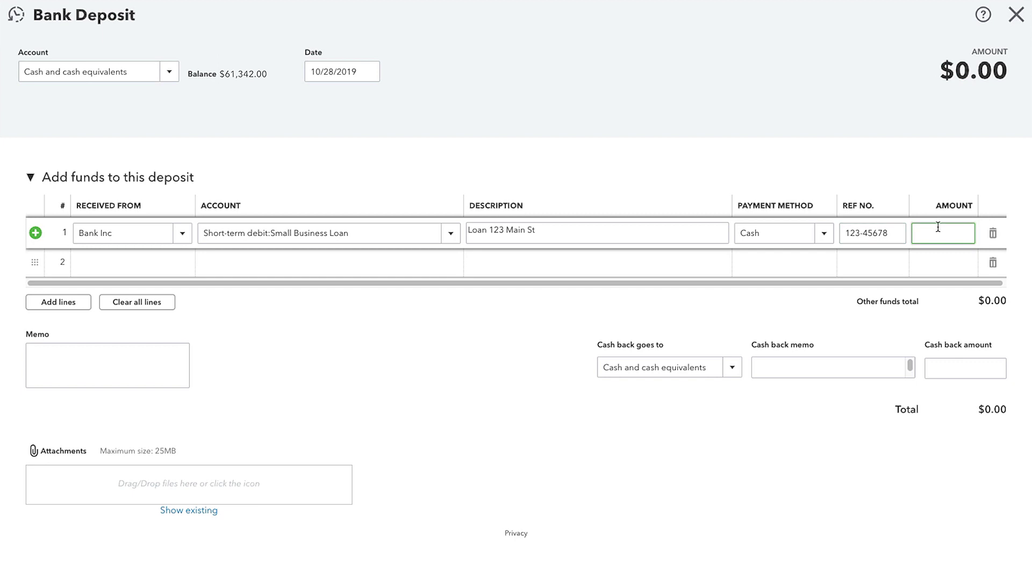
pyautogui.write('15,000')
pyautogui.scroll(-3, 991, 443)
# Save the deposit and check that Small Business Loan now shows 15,000.00
pyautogui.click(968, 559)
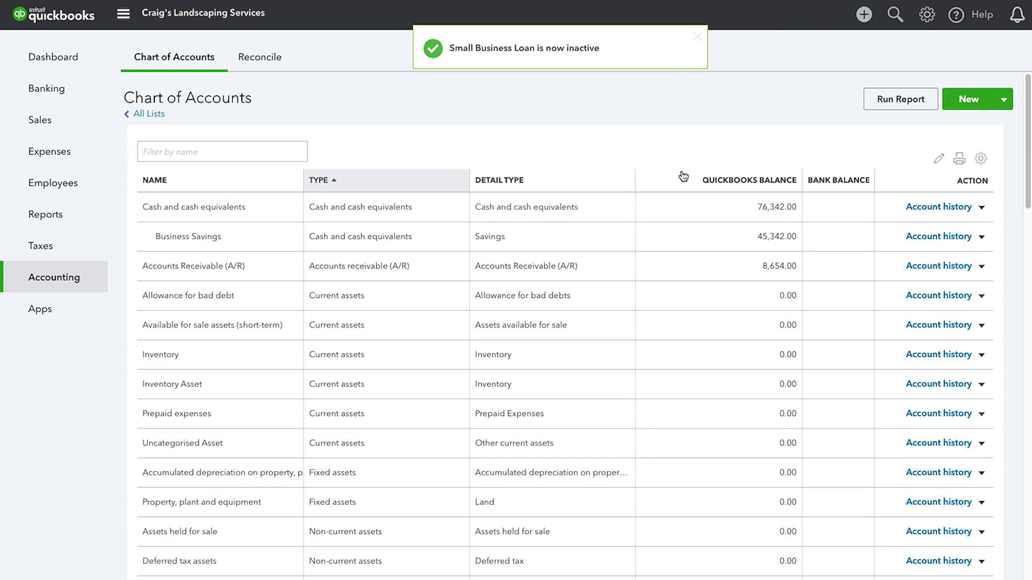
pyautogui.scroll(-8, 659, 182)
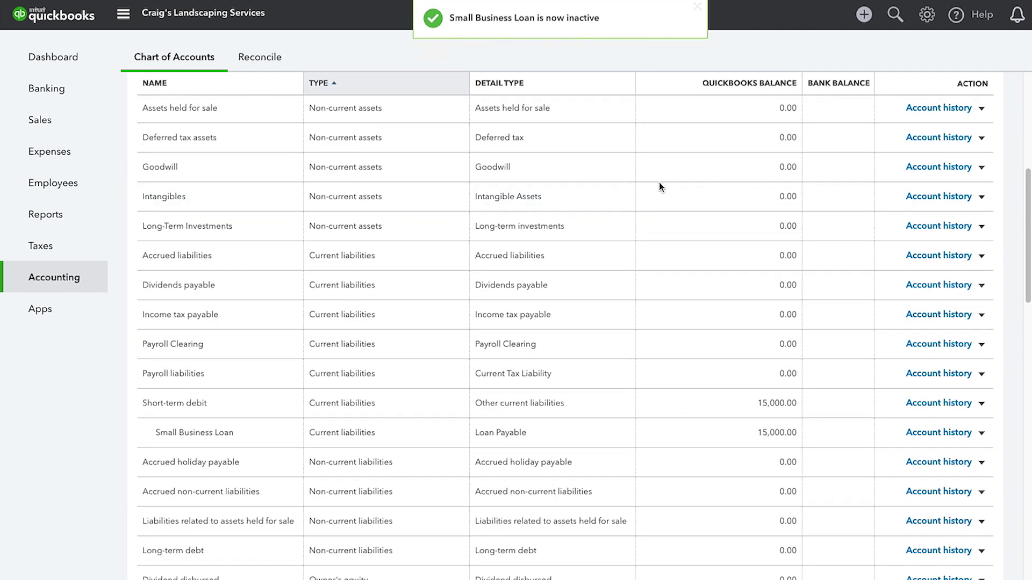